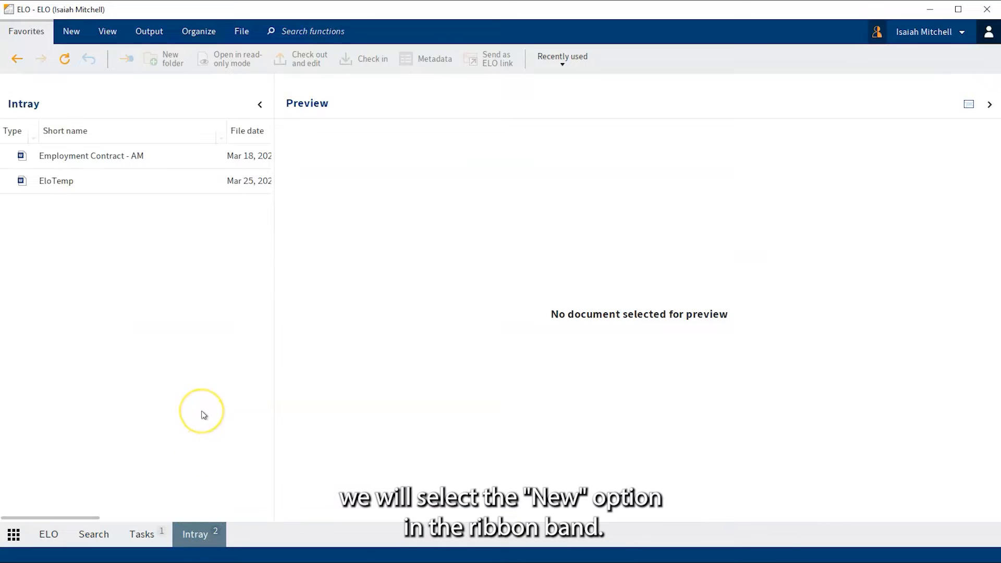
- Insert the file ADU Employment Contract PDF format- AM.docx from the desktop's Test Document folder into the Intray
left_click(73, 32)
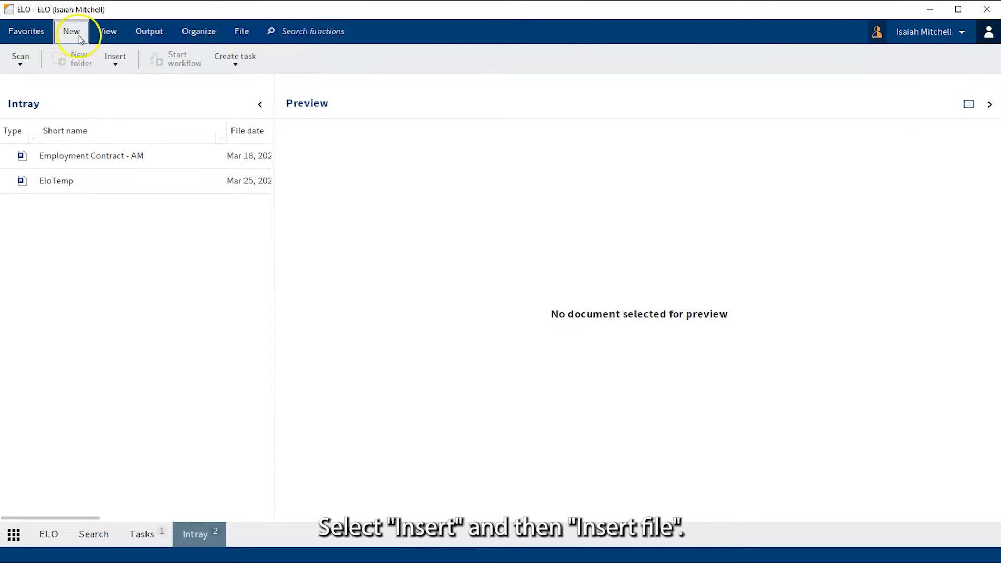
left_click(114, 63)
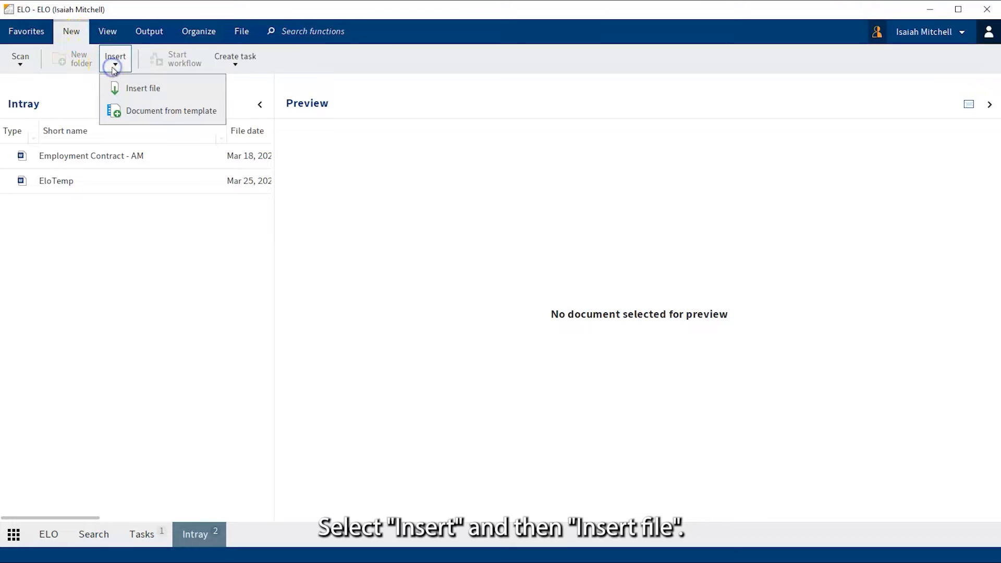
left_click(136, 89)
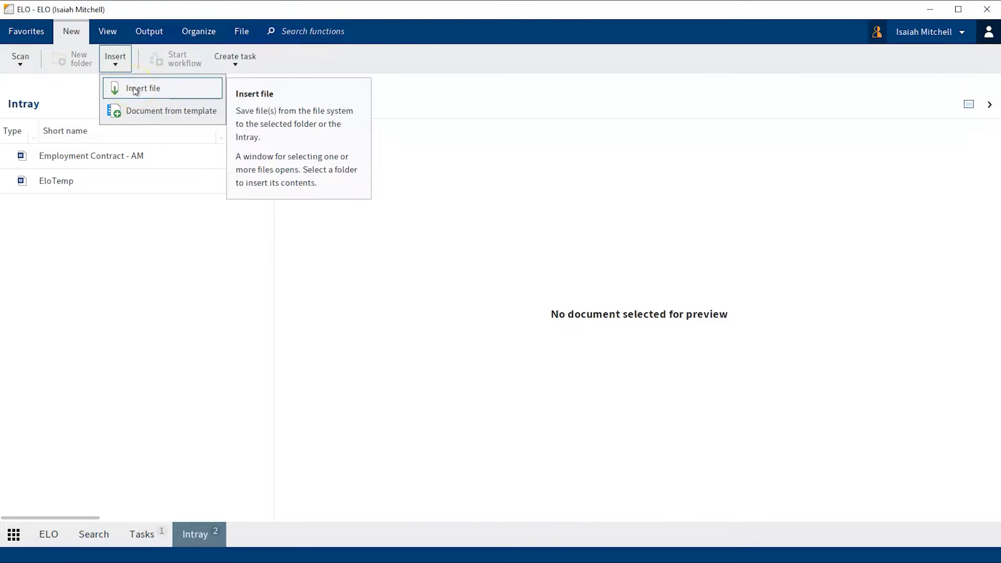
left_click(136, 90)
left_click(308, 263)
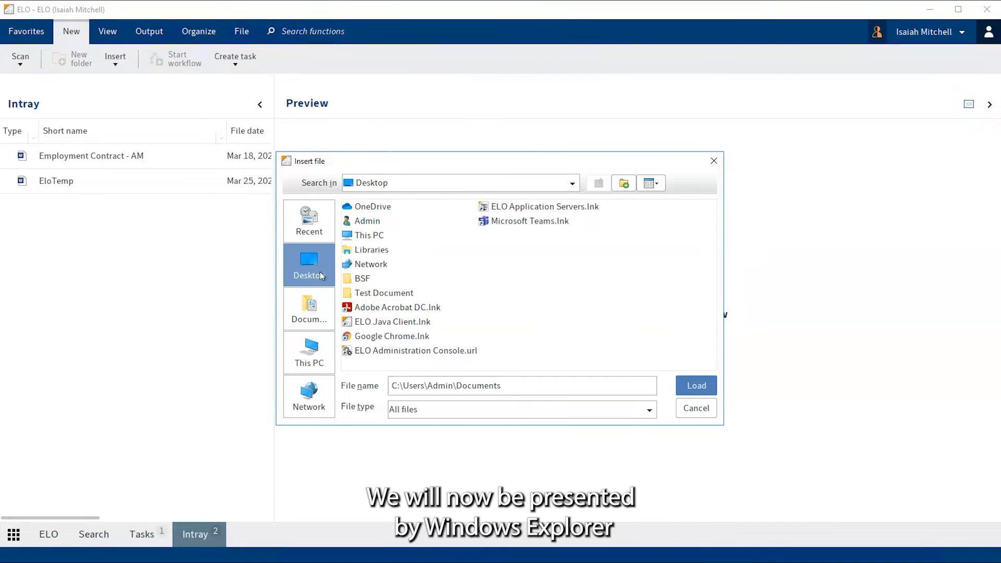
double_click(366, 295)
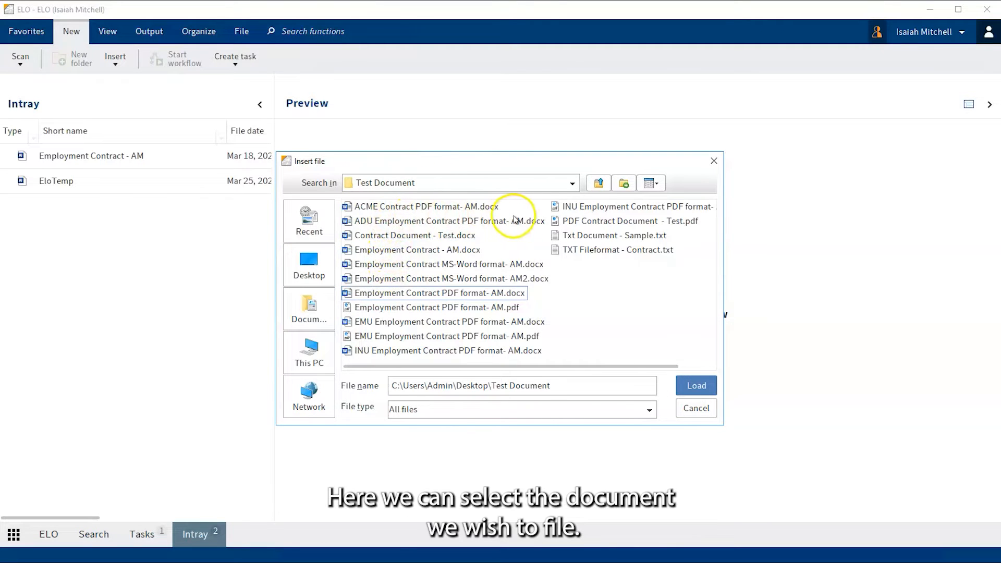
left_click(385, 224)
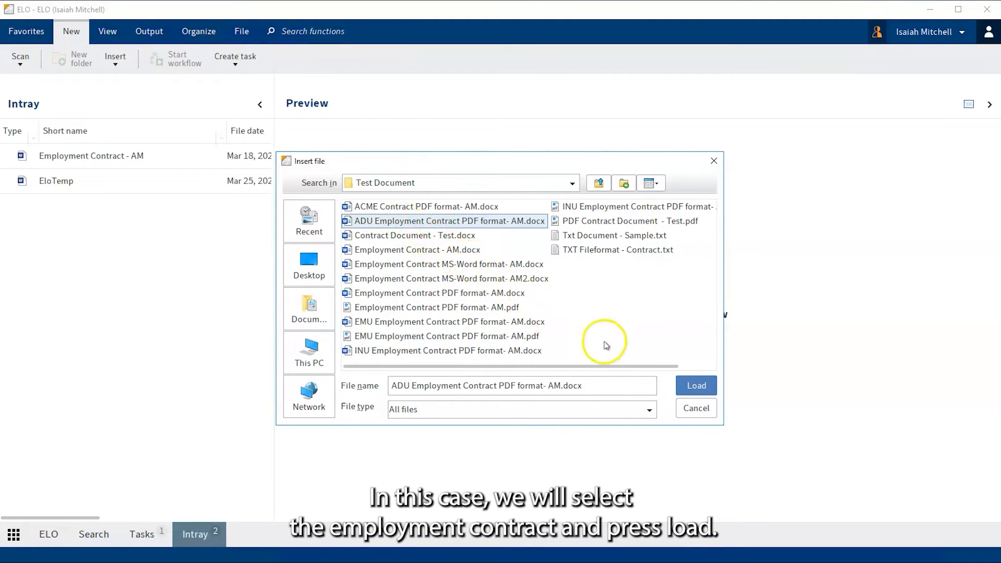
left_click(688, 388)
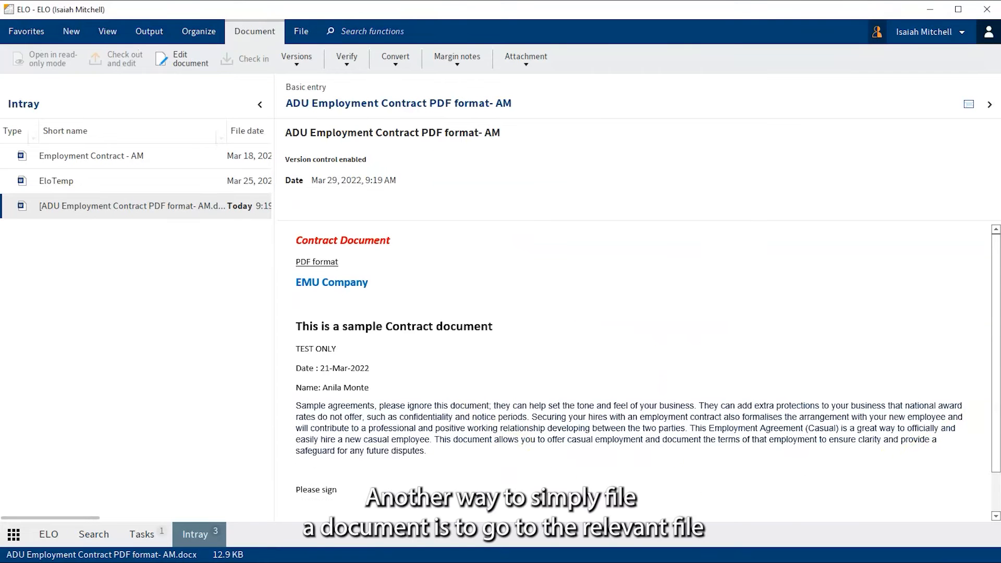
- Add the EMU Employment Contract PDF file from the Test Document folder in File Explorer to the Intray
left_click_drag(889, 358, 711, 209)
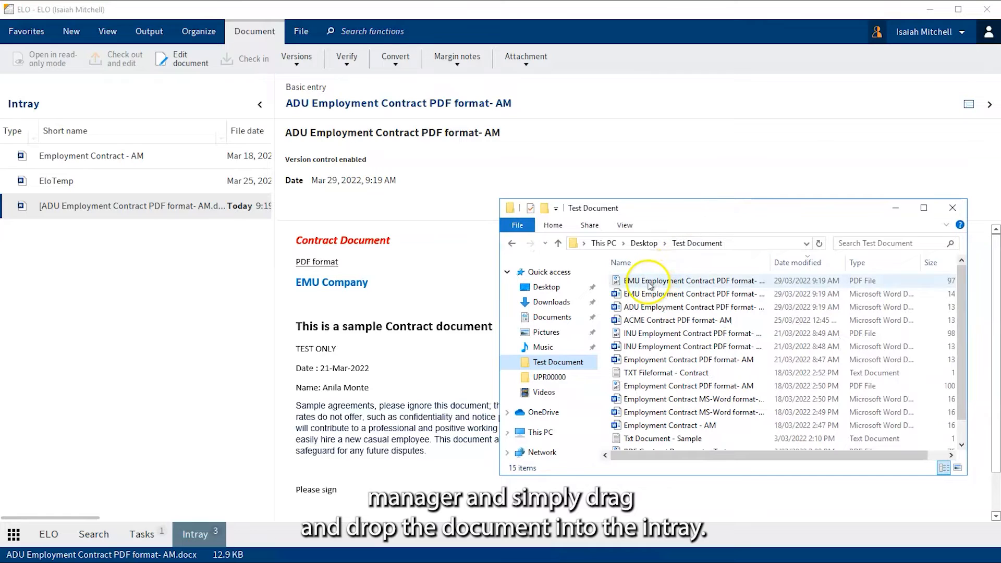
left_click_drag(651, 284, 142, 265)
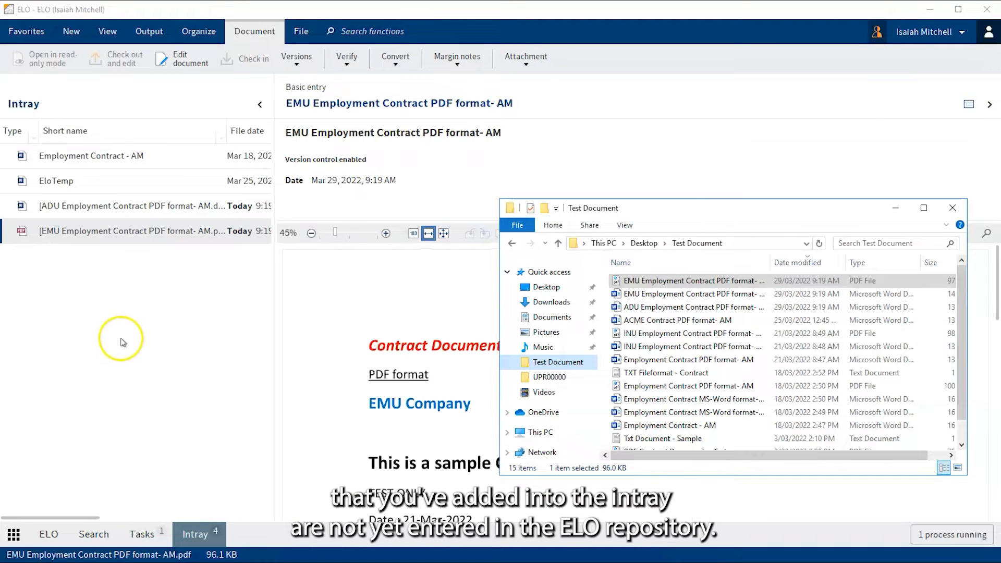
left_click(196, 270)
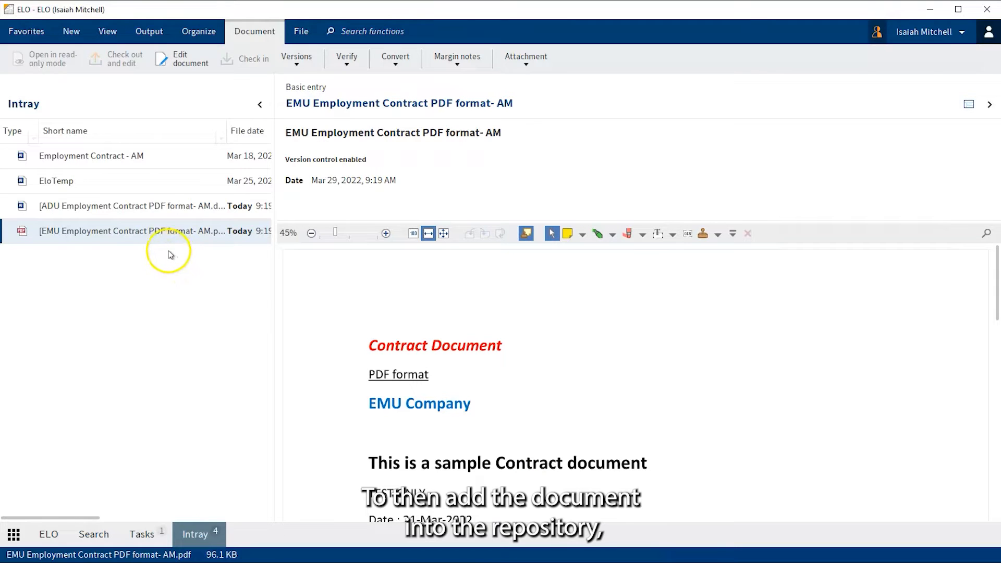
- Open the metadata of the EMU contract PDF and change its short name to "EMU Employment Contract - test"
double_click(143, 236)
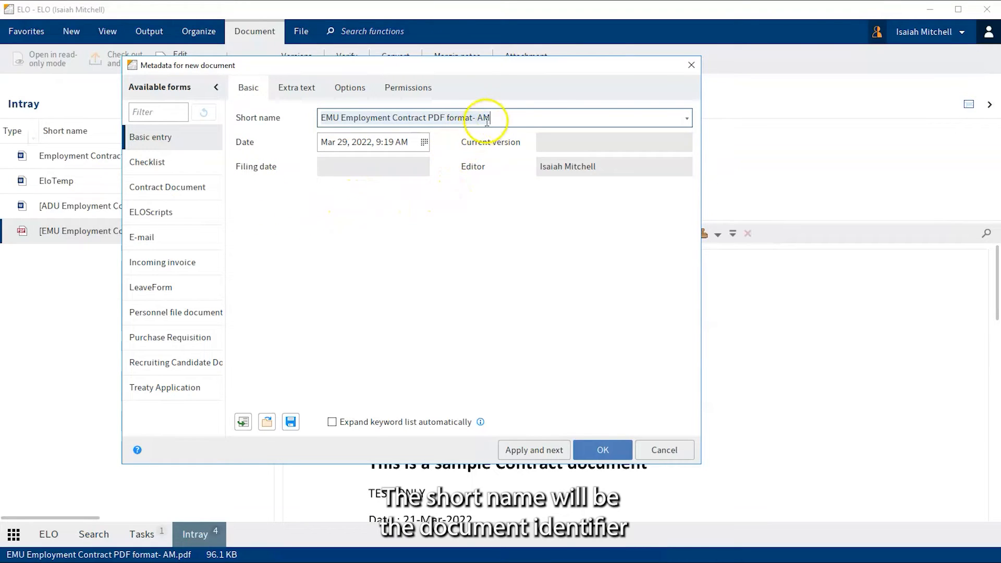
left_click_drag(488, 117, 429, 118)
type("- test")
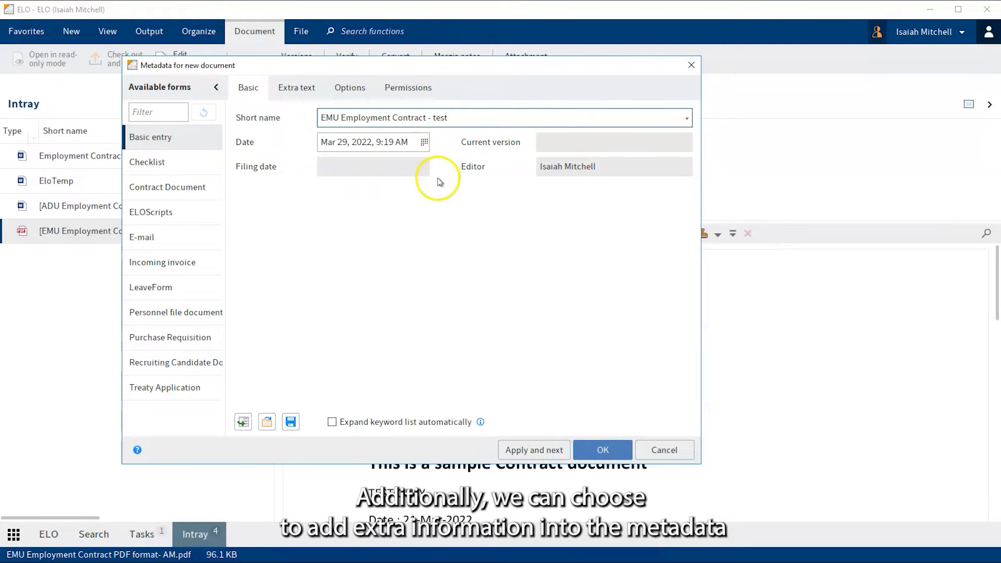
- Add the extra text "Info testing" to the EMU contract's metadata
left_click(296, 88)
type("In")
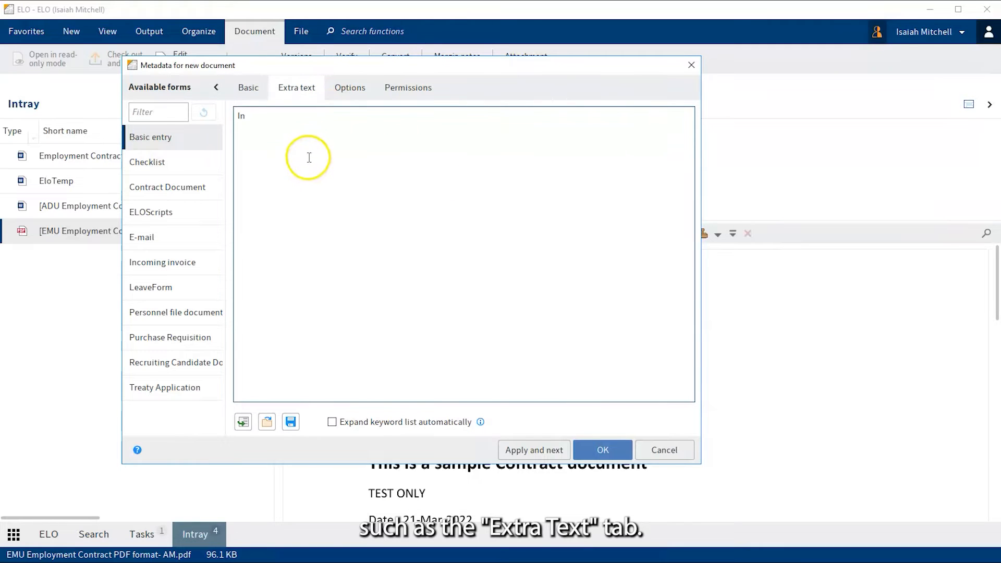
type("fo testing")
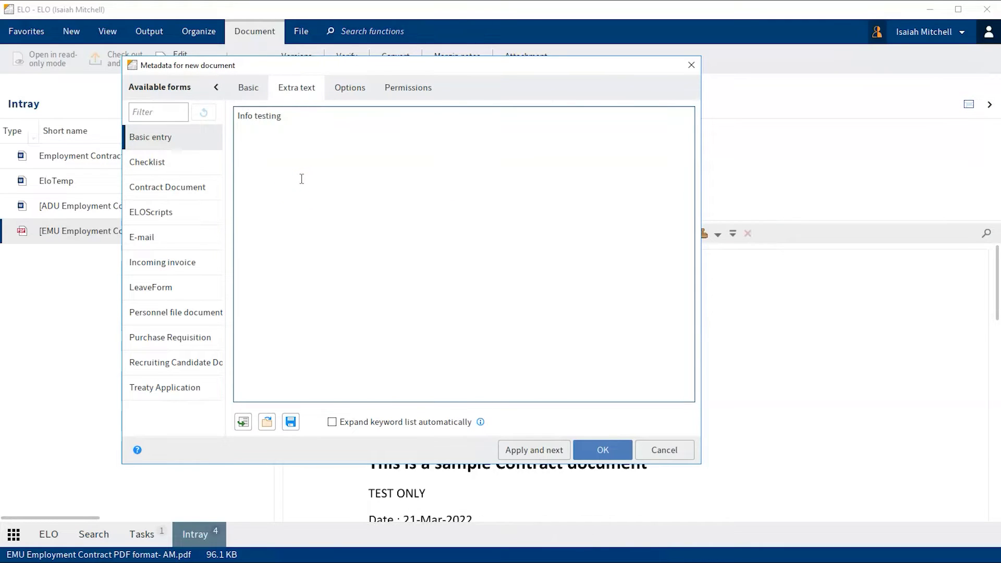
- Review the EMU contract's options and permissions, and save its metadata with the Basic entry form
left_click(345, 89)
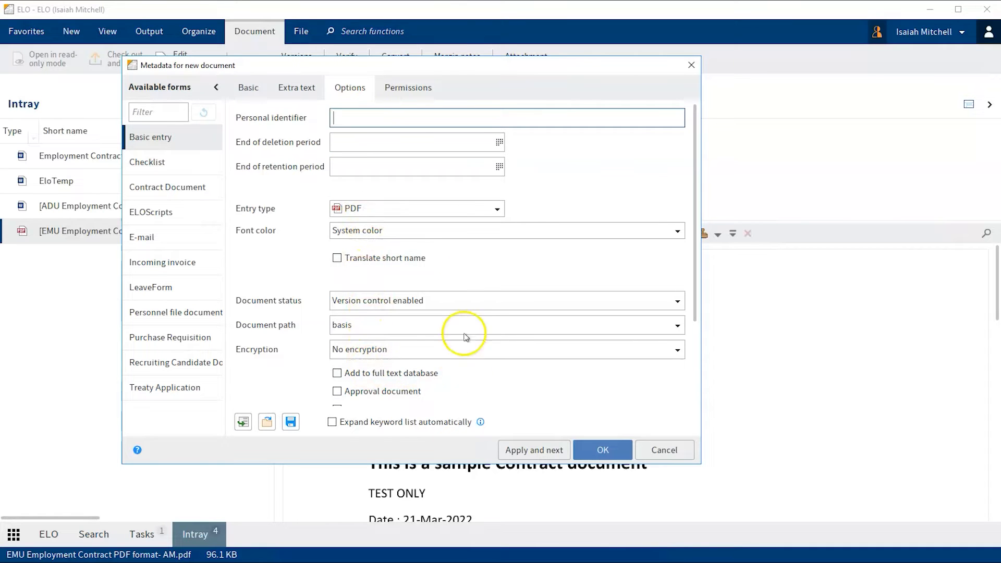
left_click(415, 92)
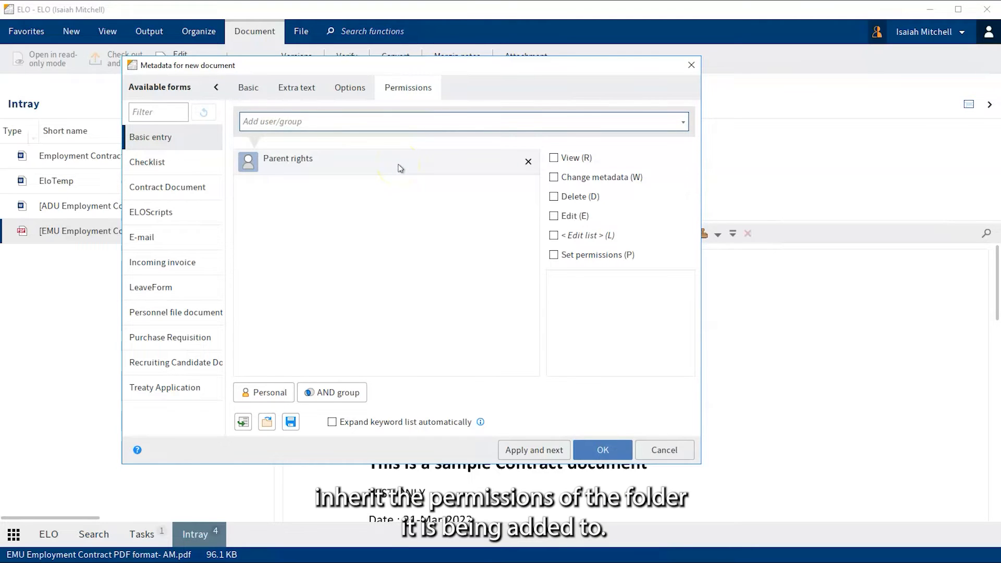
left_click(248, 87)
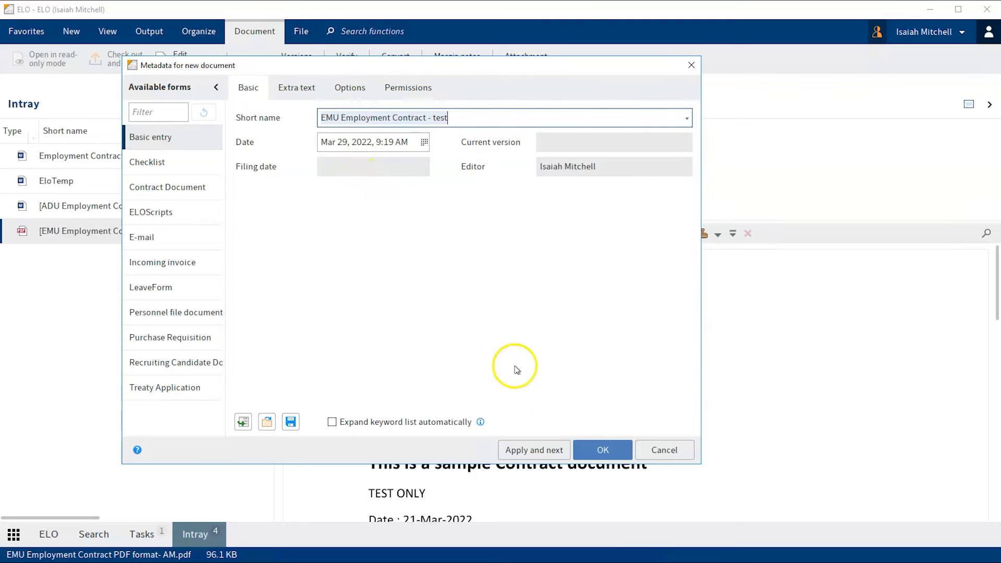
left_click(603, 452)
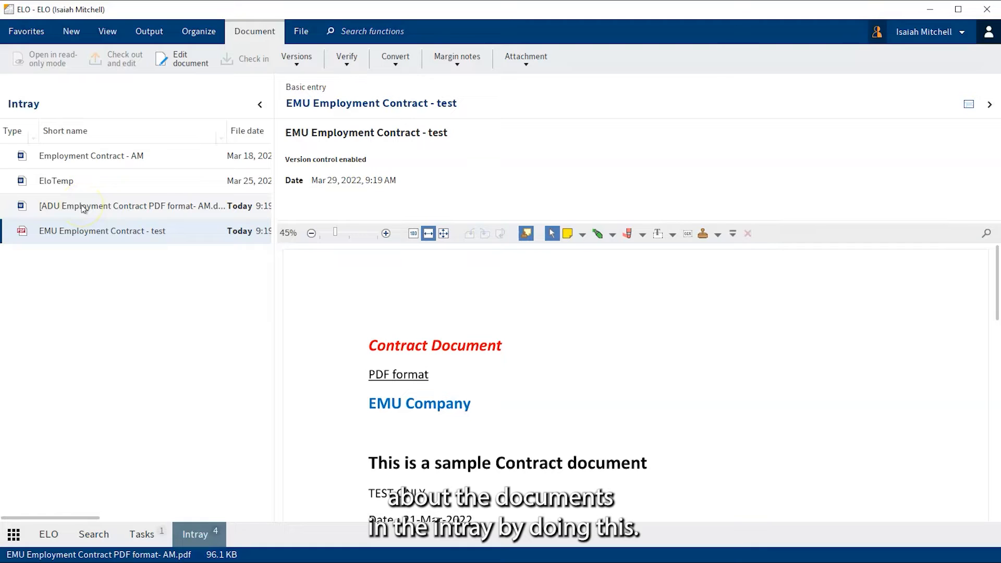
- Widen the Intray list to show more columns and place a Checked stamp beside the contract's "This is a sample Contract document" heading
left_click_drag(273, 233, 449, 233)
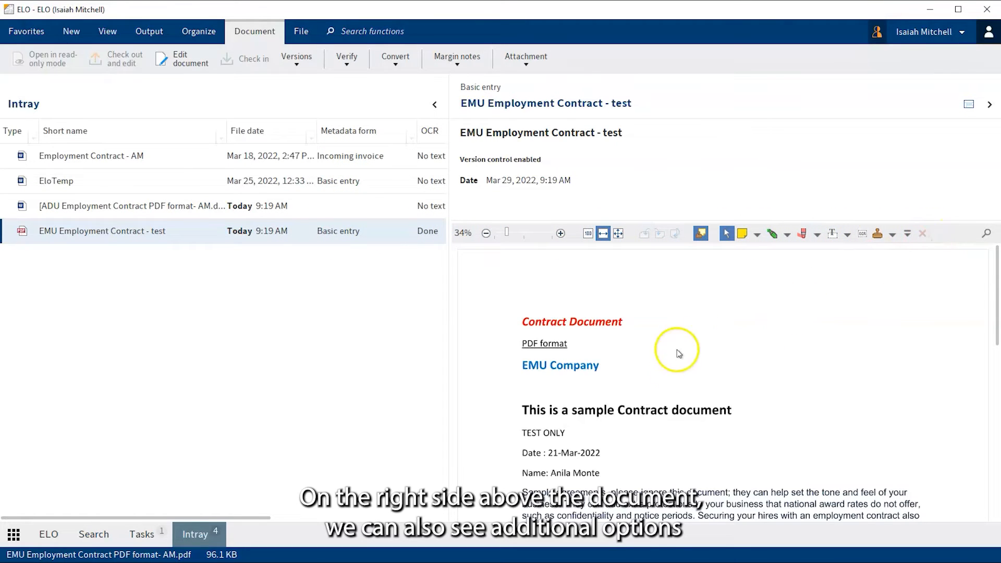
left_click(878, 233)
left_click(895, 328)
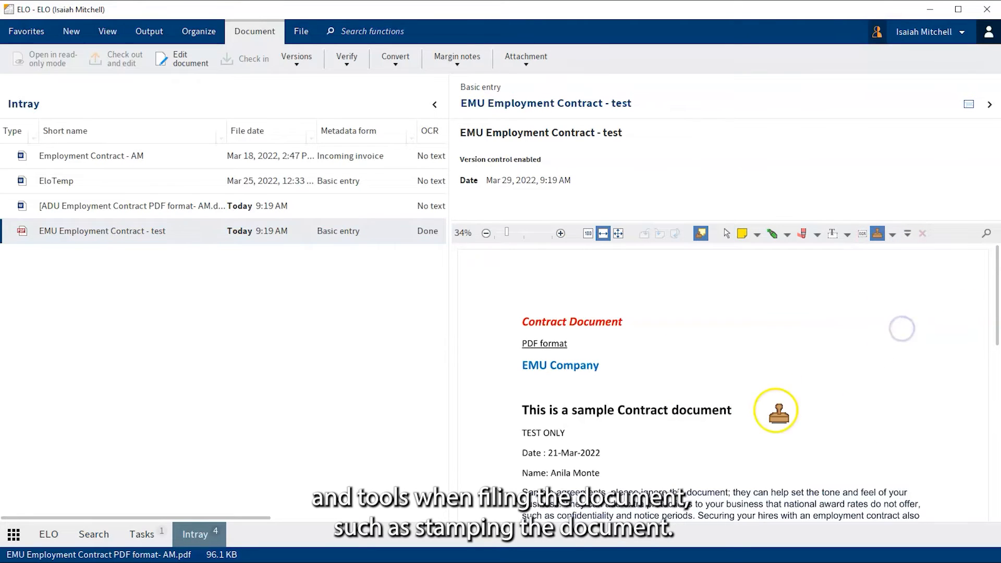
left_click(794, 403)
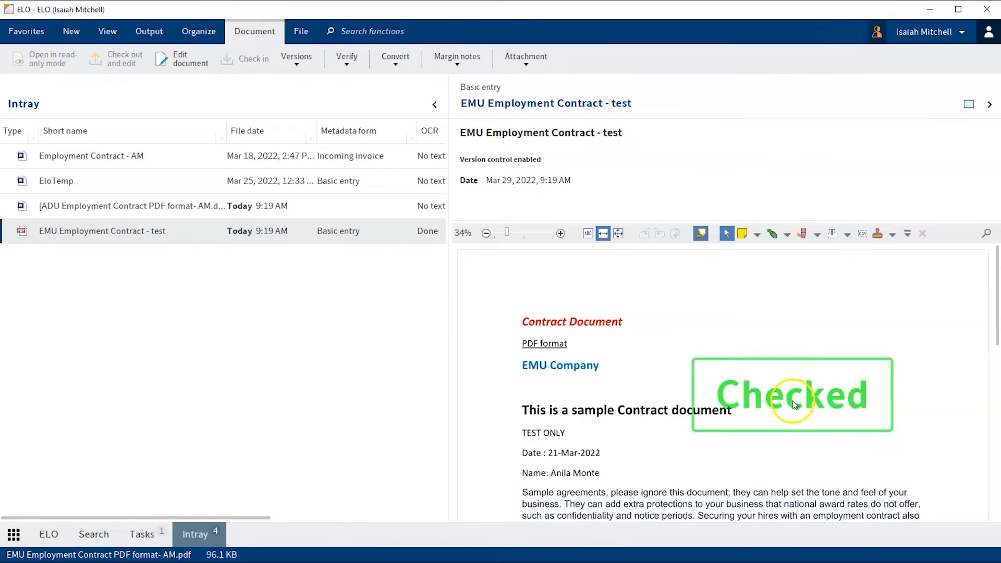
- File EMU Employment Contract - test from the Intray to the HR // Employee folder in the ELO repository
left_click(303, 32)
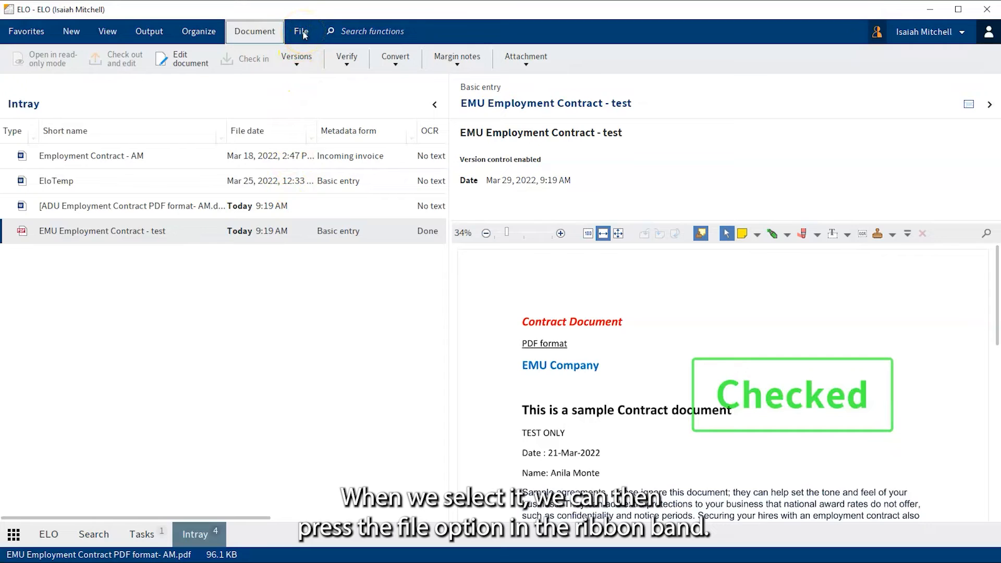
left_click(305, 34)
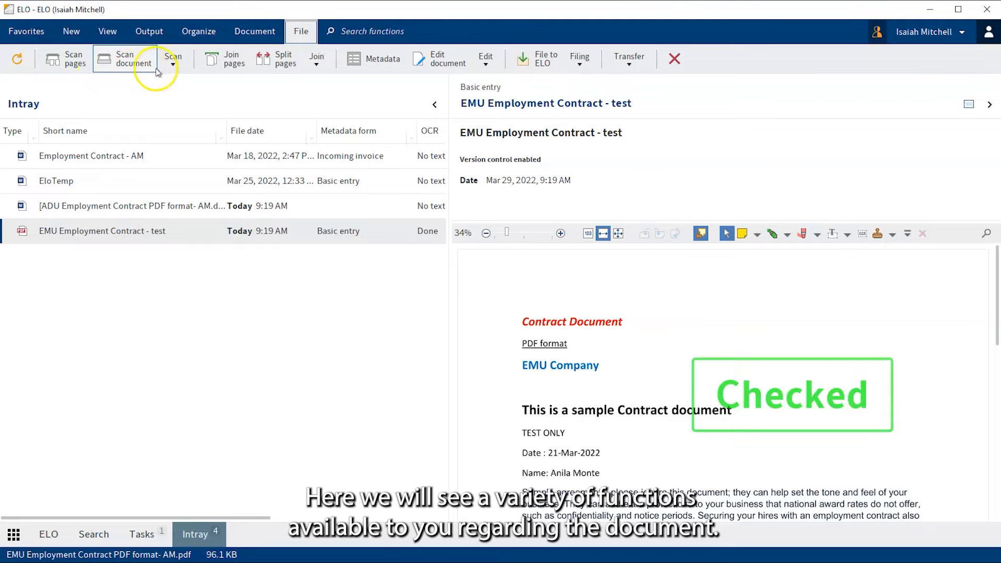
right_click(211, 234)
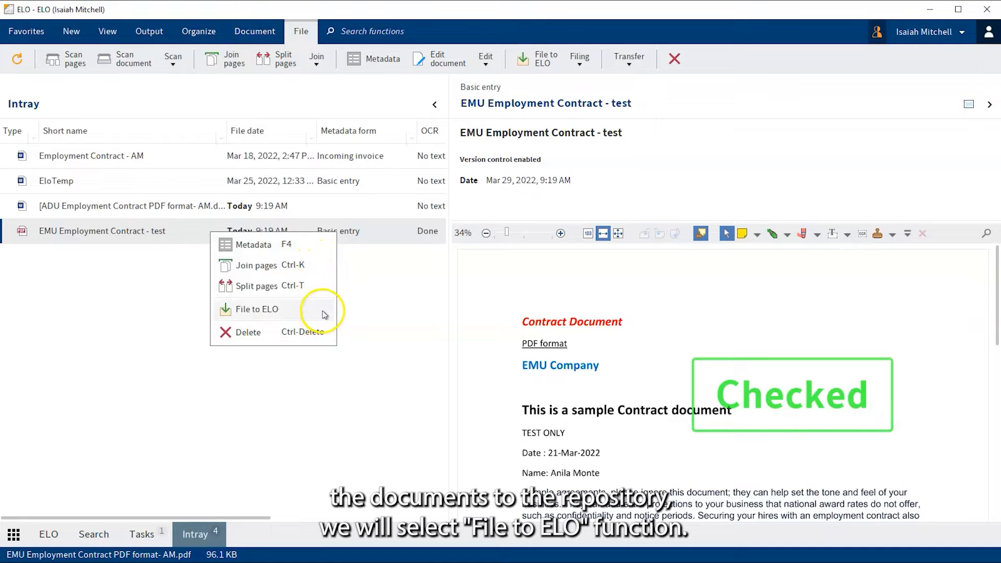
left_click(542, 64)
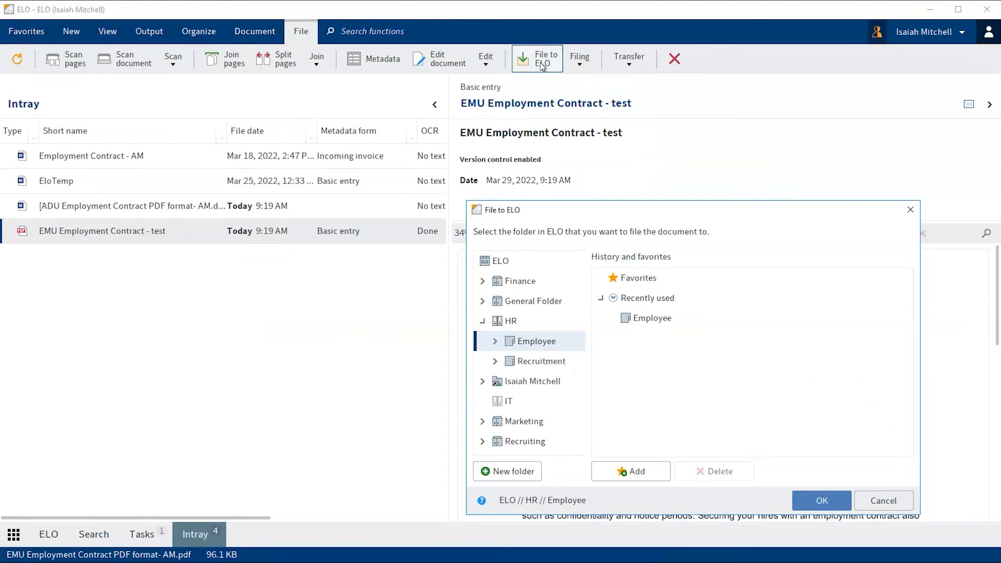
left_click(498, 342)
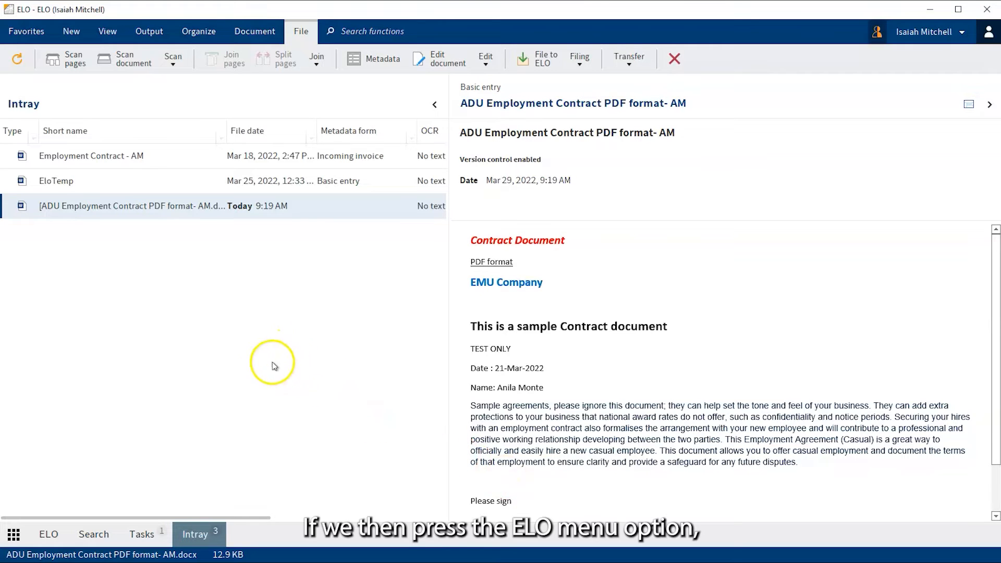
- Open the ELO repository and file the EMU Employment Contract Word document from File Explorer directly in the HR Recruitment folder
left_click(54, 536)
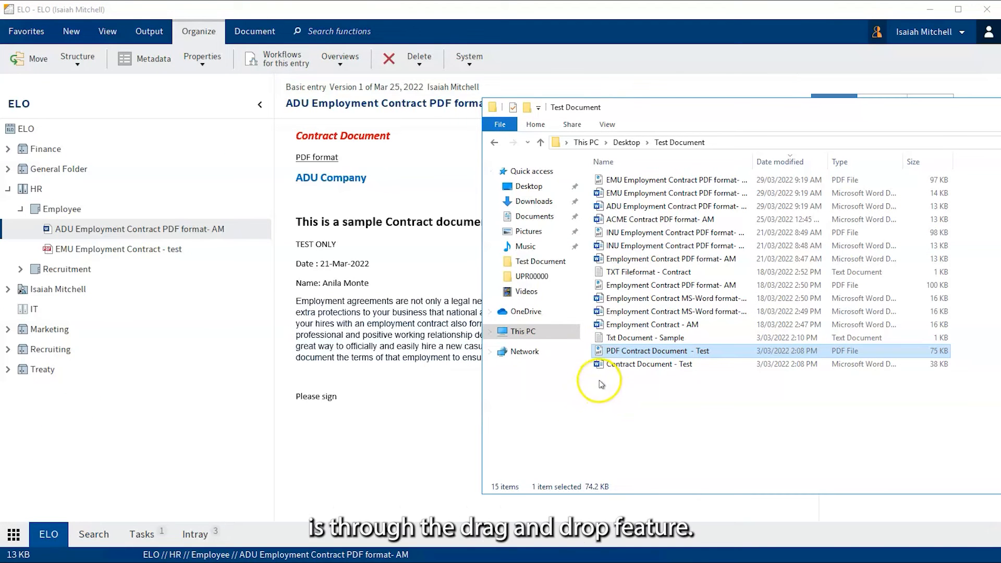
left_click(640, 346)
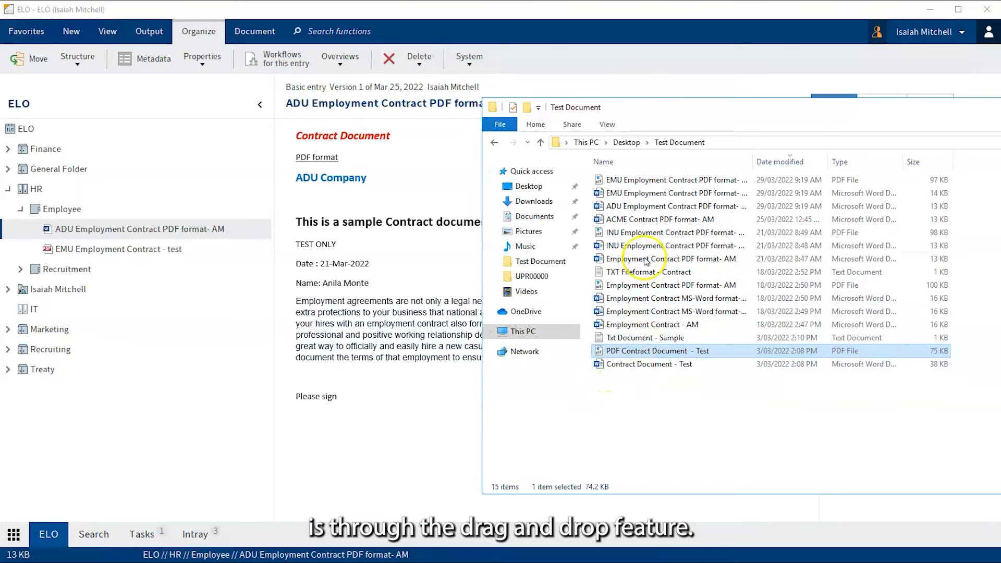
left_click(643, 194)
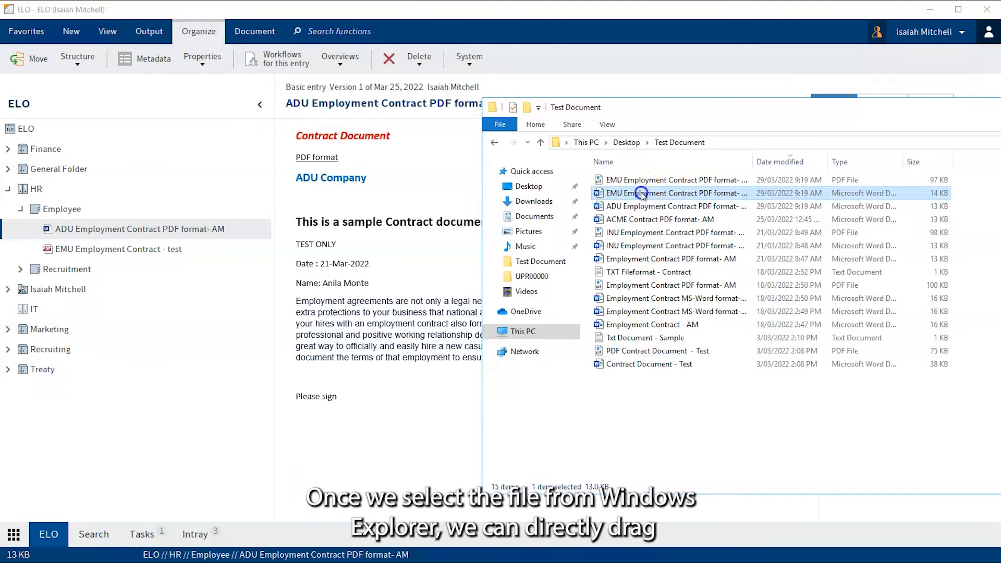
left_click_drag(642, 194, 64, 274)
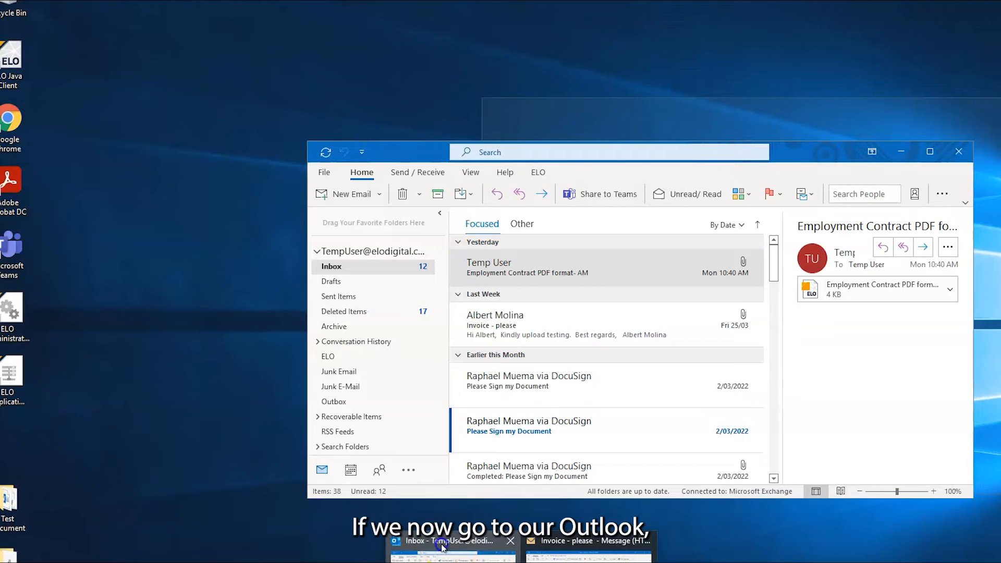
- Switch to Outlook and file the inbox e-mail "Employment Contract PDF format- AM" in ELO's General Folder, accepting the E-mail form metadata
left_click(442, 545)
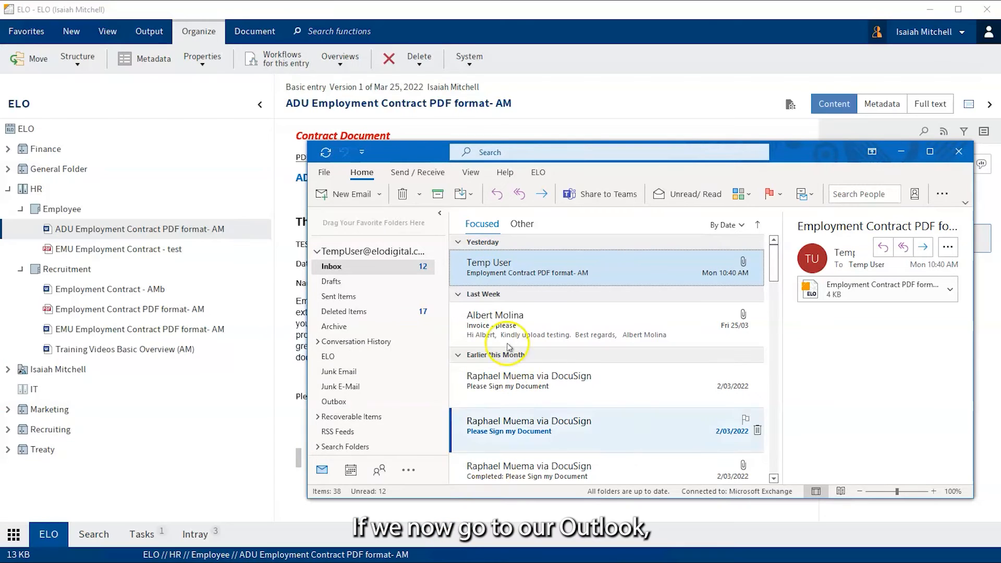
left_click(351, 270)
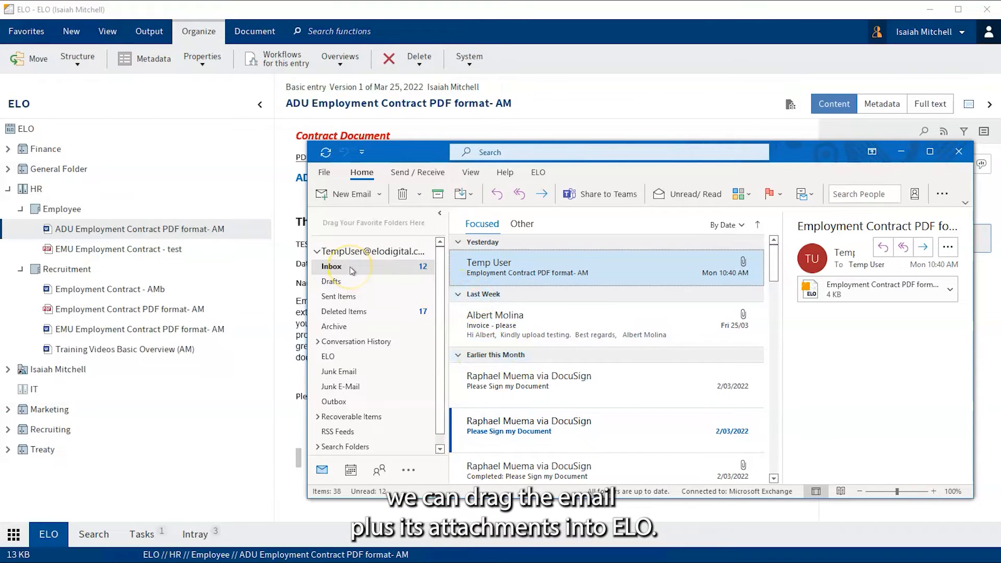
left_click(510, 274)
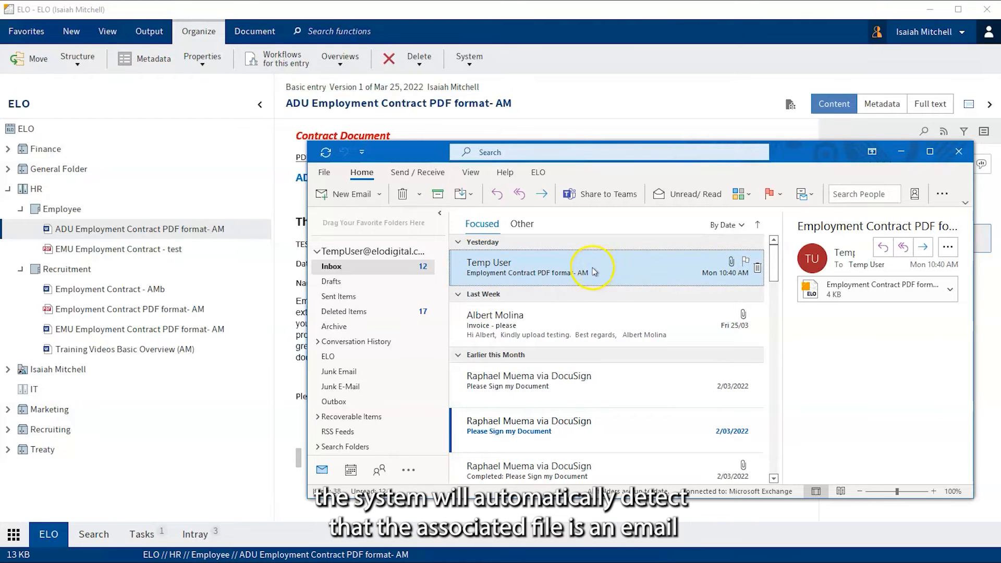
left_click_drag(592, 269, 66, 173)
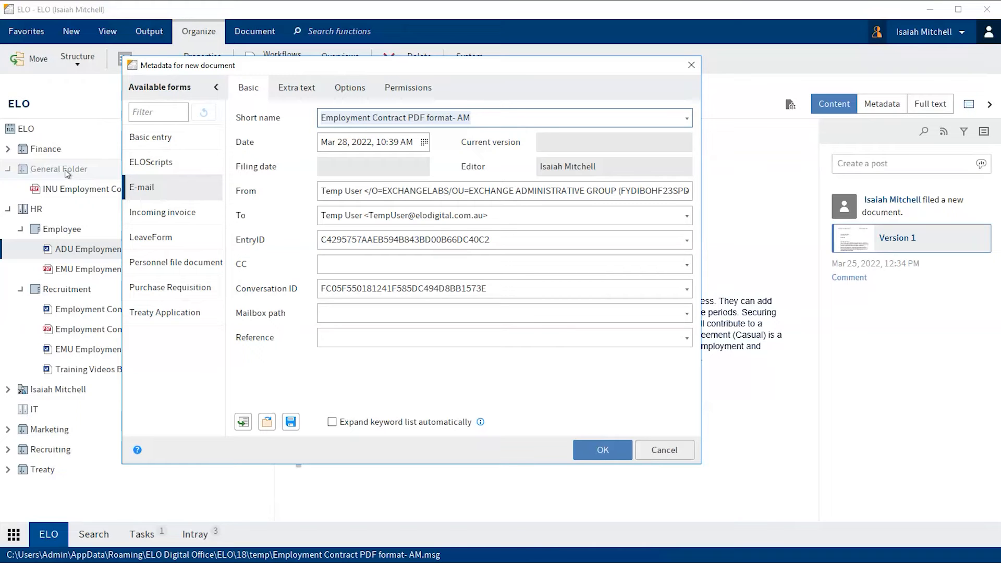
key("Return")
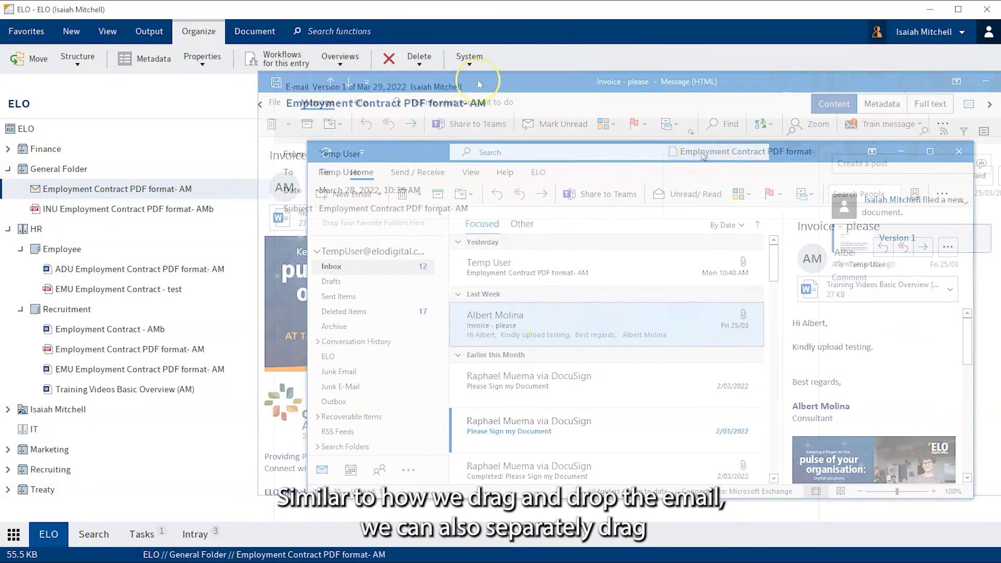
- File the Training Videos Basic Overview (AM) Word attachment from the Outlook e-mail "Invoice - please" separately in ELO's General Folder
left_click(837, 292)
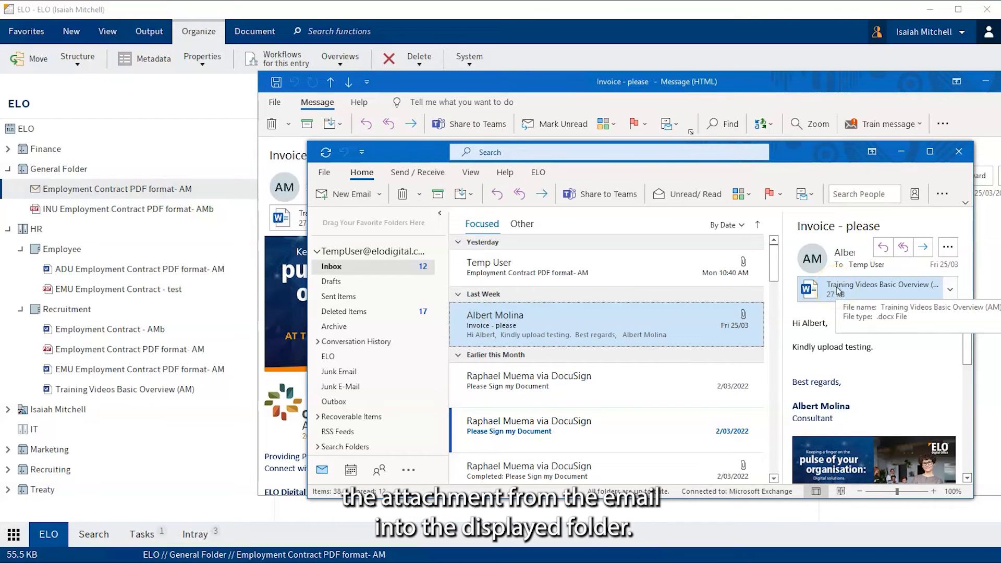
left_click(838, 292)
left_click_drag(837, 292, 56, 172)
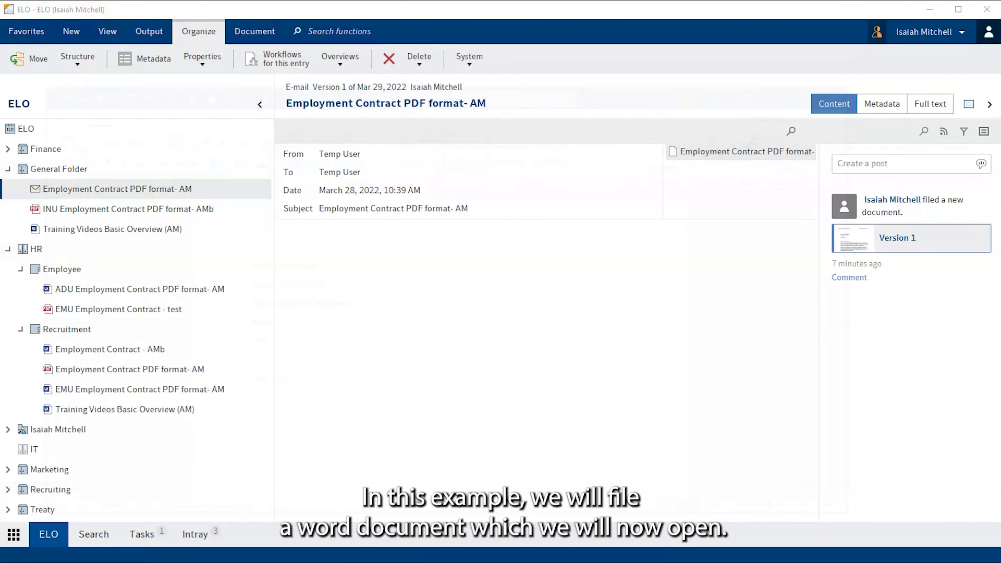
- Switch to Word and transfer the open sample document directly to ELO, choosing General Folder as the filing target
left_click(515, 119)
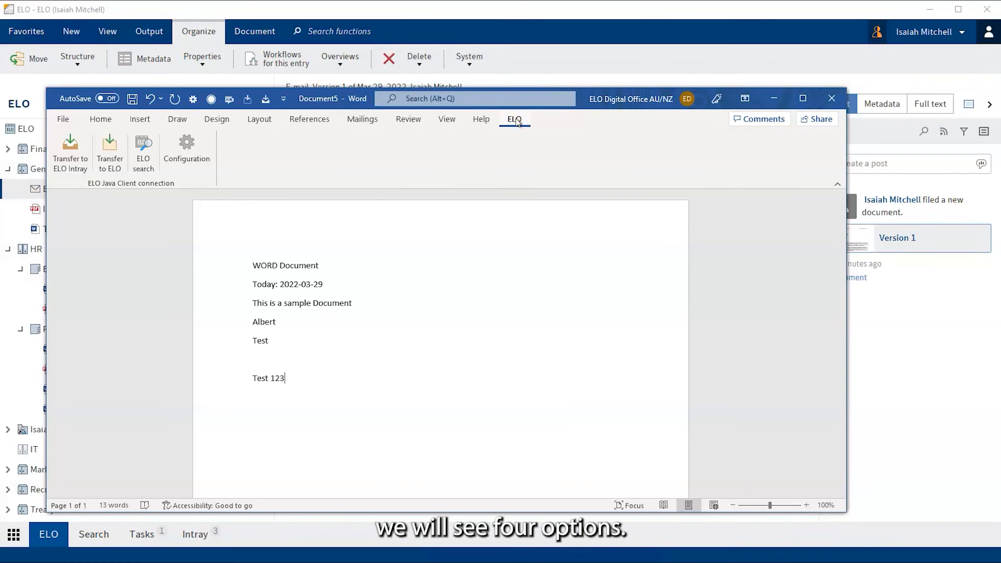
left_click(110, 146)
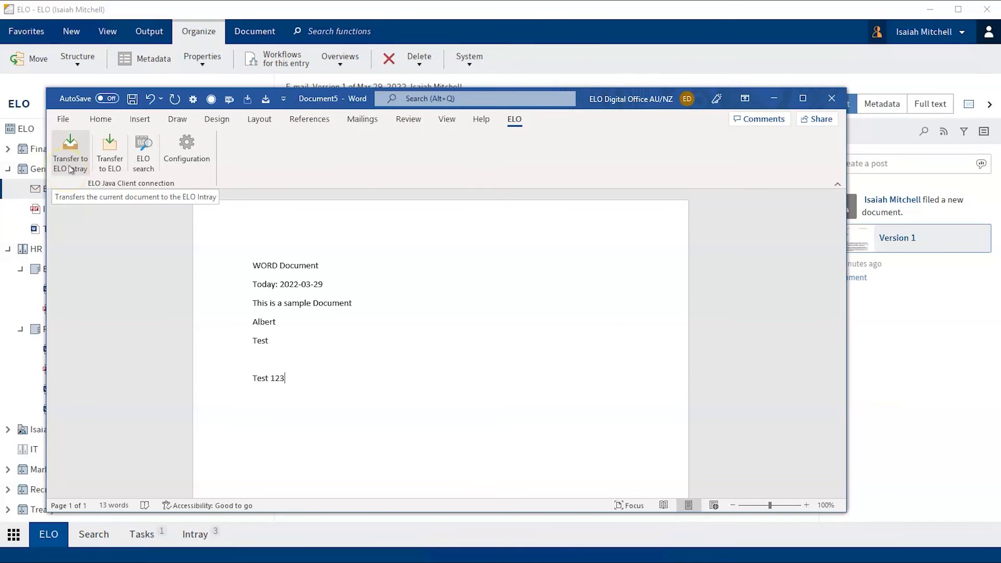
left_click(111, 173)
left_click(114, 151)
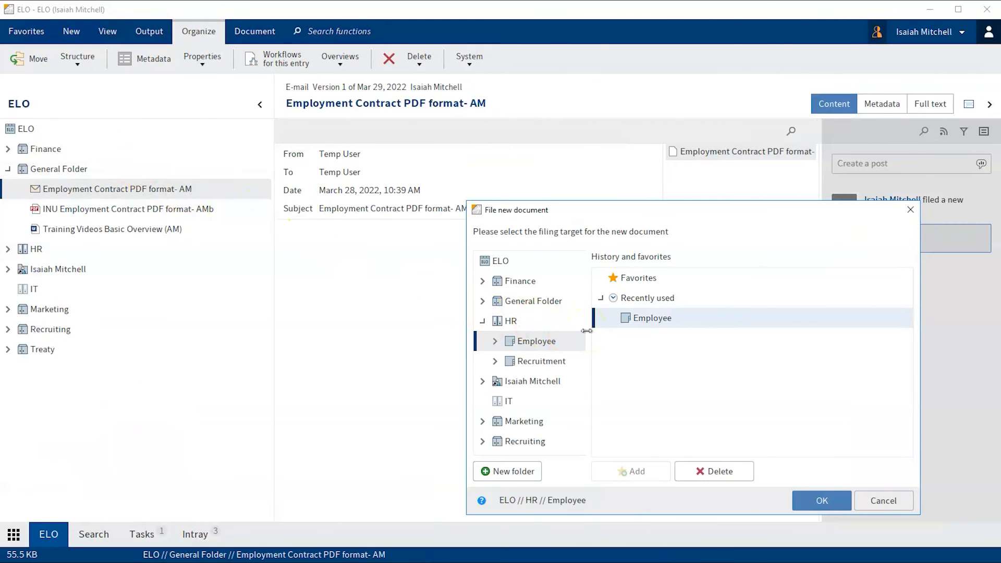
left_click(822, 501)
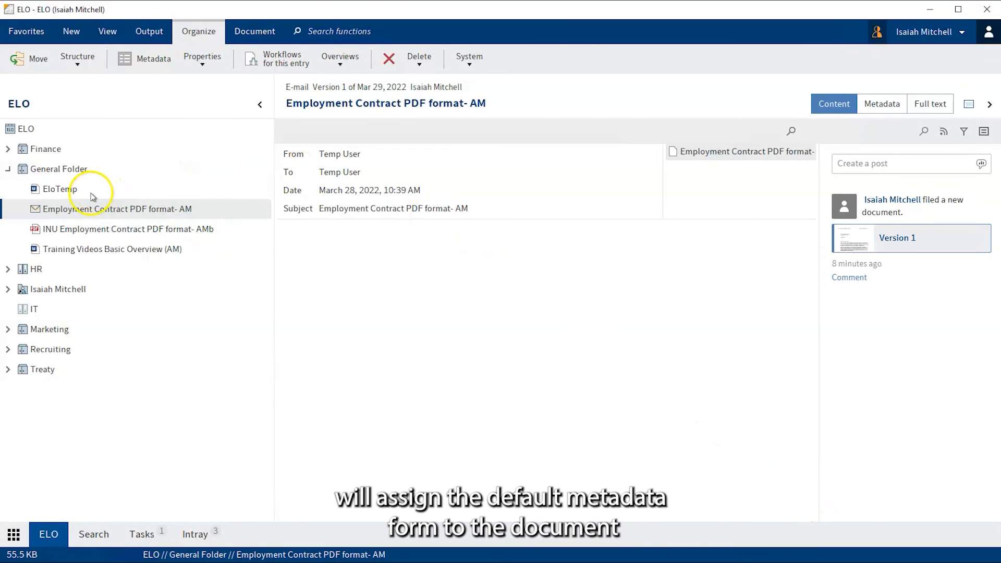
- Display the EloTemp document in General Folder and open its metadata form for editing
left_click(59, 191)
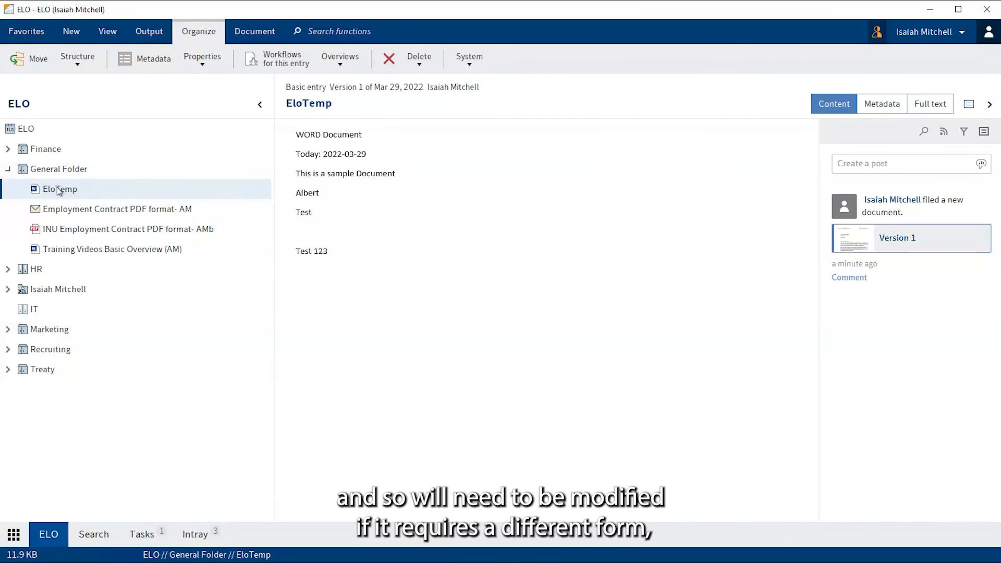
right_click(115, 192)
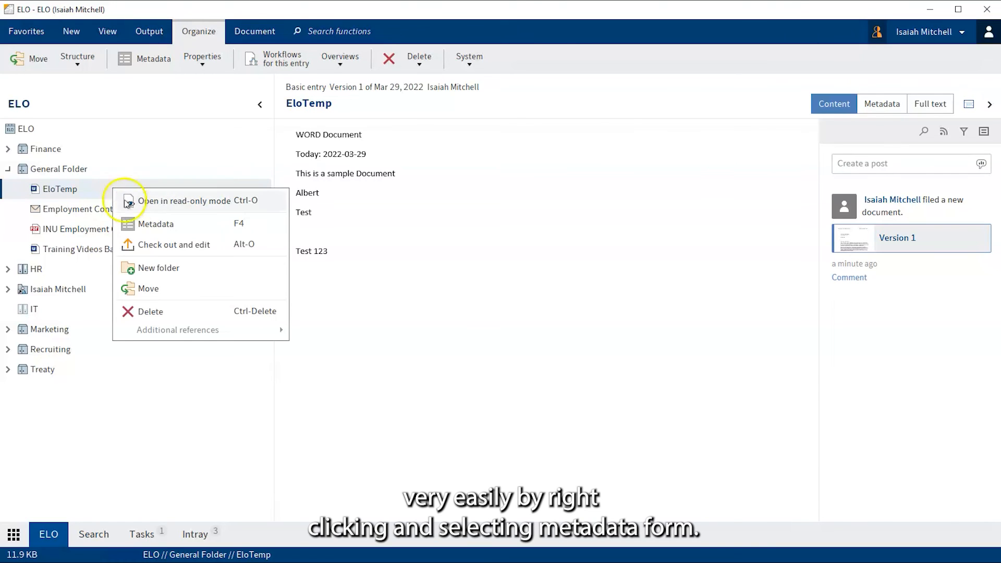
left_click(151, 229)
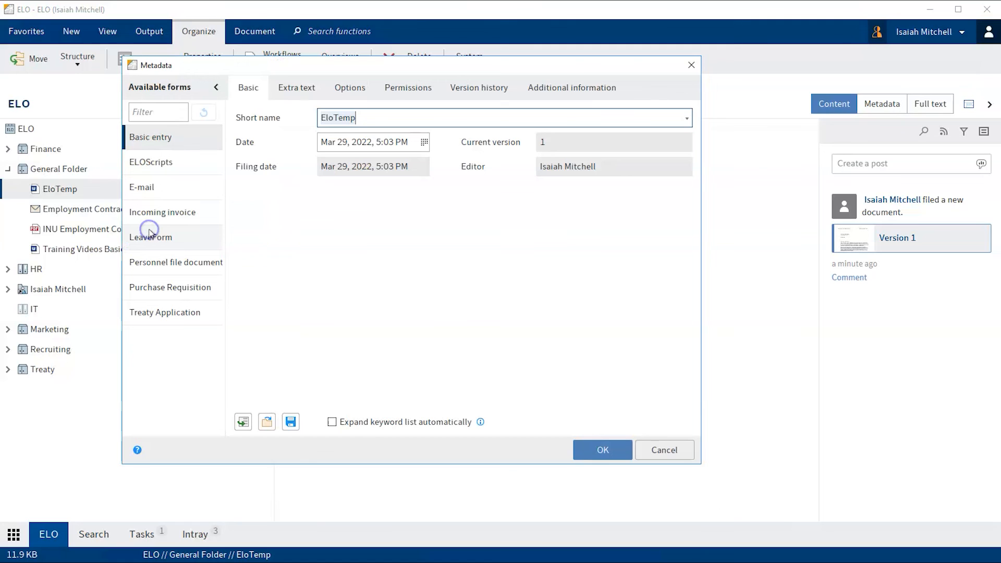